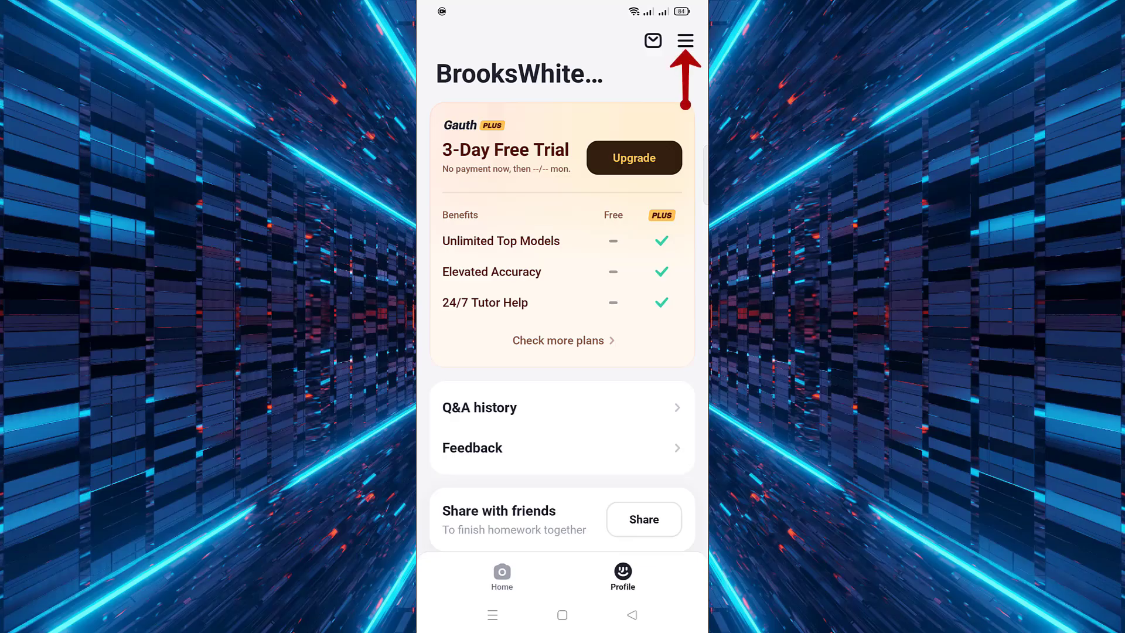
# Open the Profile screen's hamburger menu to show About us and Log out.
pyautogui.click(684, 41)
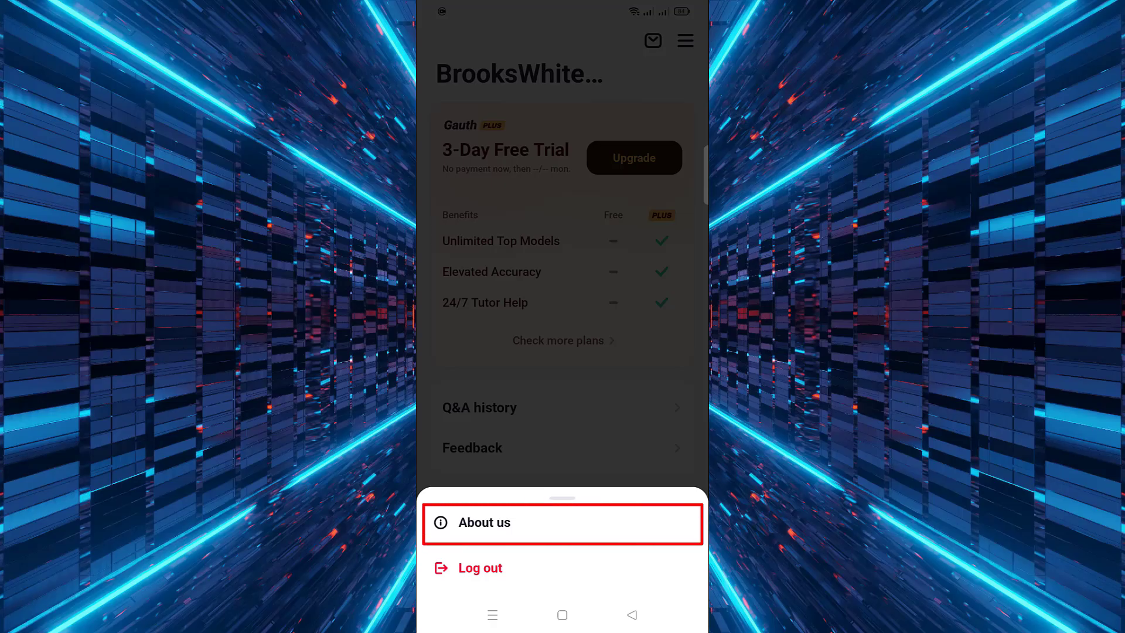
# Choose Delete my account from the About us page to reach Google verification.
pyautogui.click(484, 522)
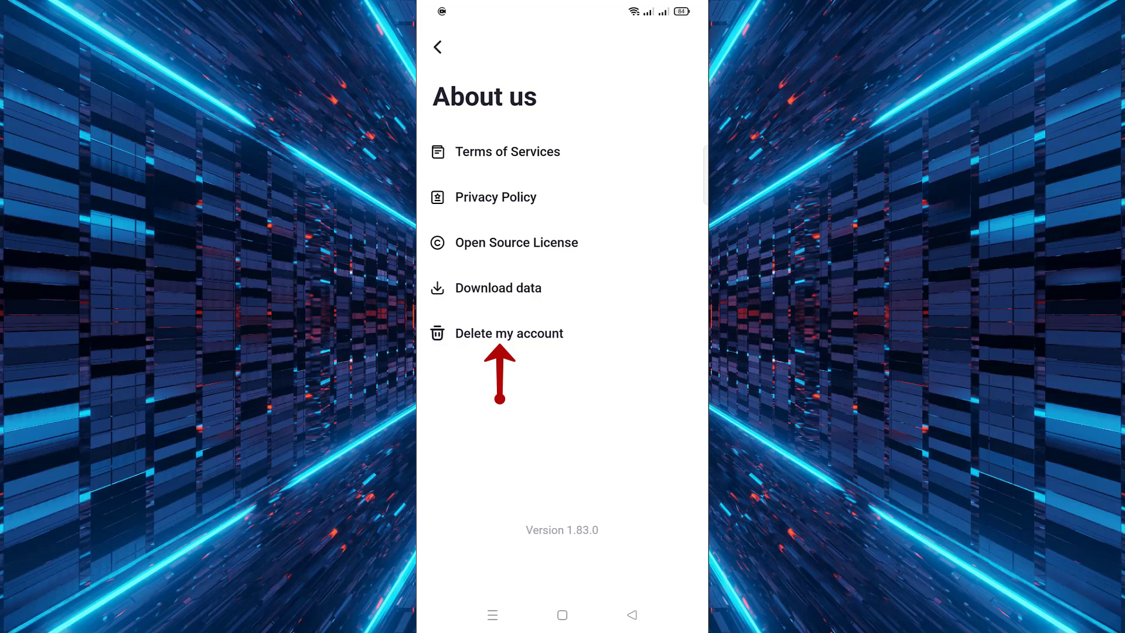
pyautogui.click(509, 332)
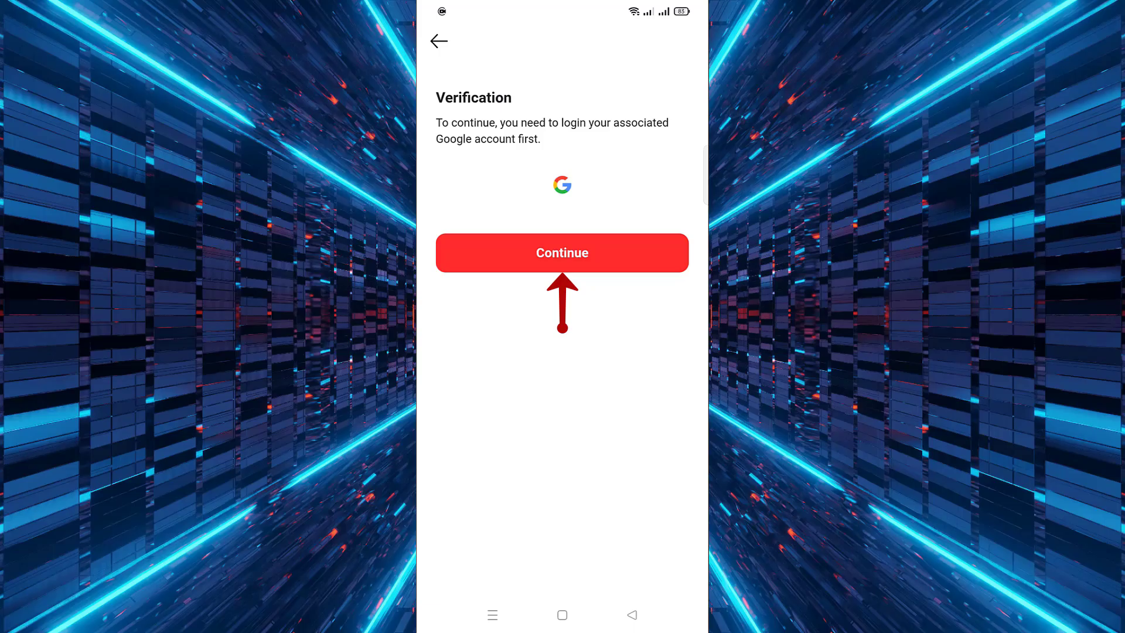
# Continue past verification and confirm 'I still want to delete my account.'.
pyautogui.click(561, 253)
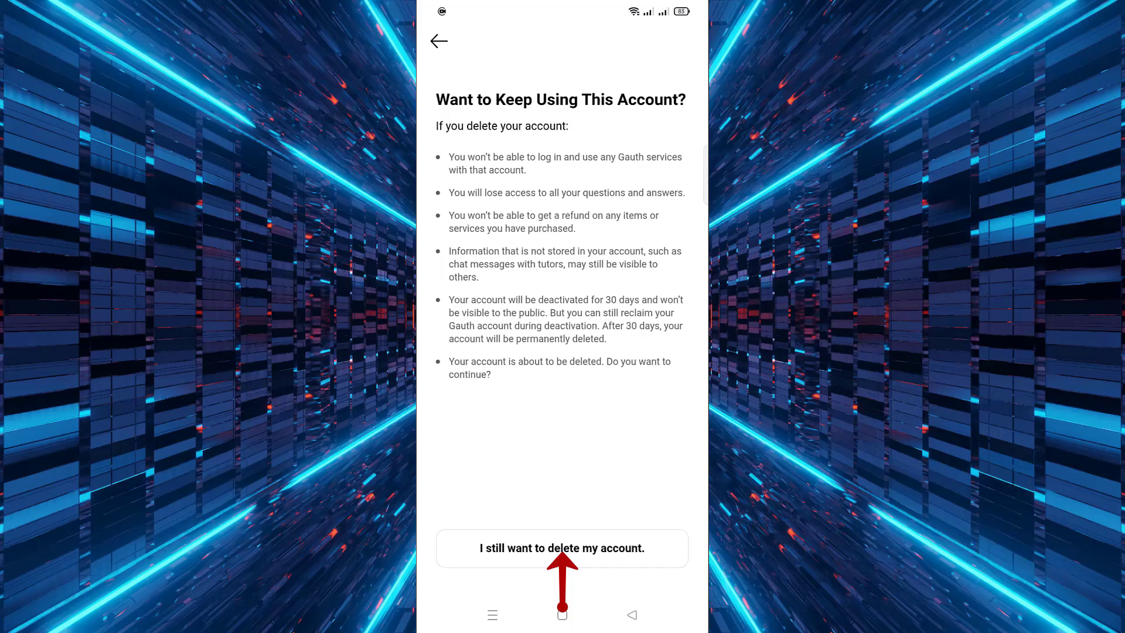
pyautogui.click(562, 547)
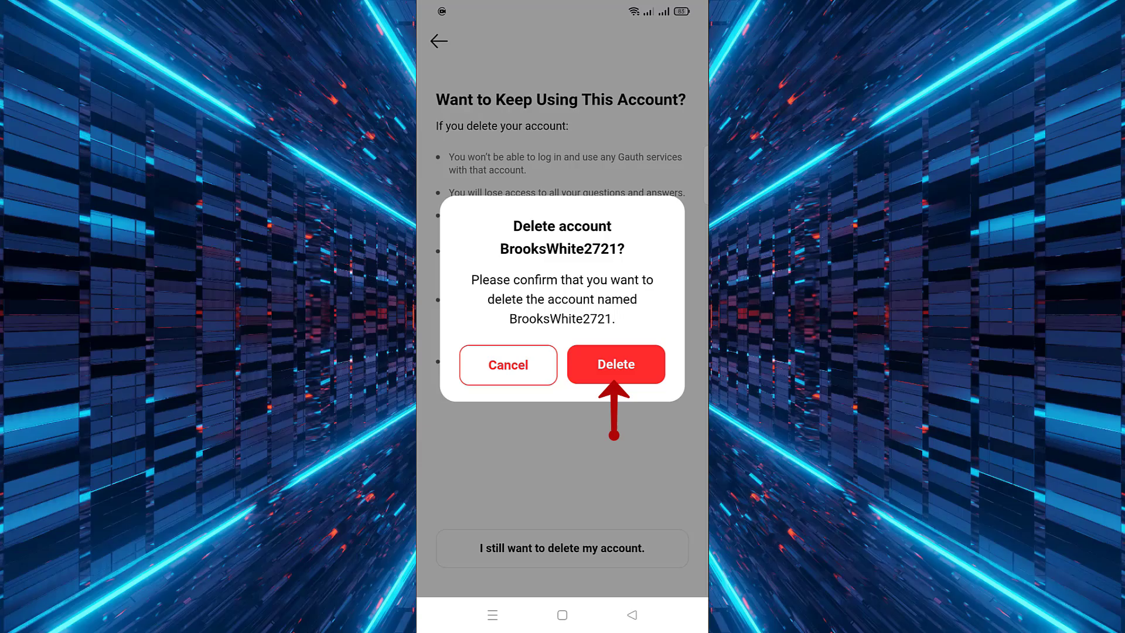
# Confirm Delete in the dialog, leaving the Profile page showing Sign in.
pyautogui.click(615, 364)
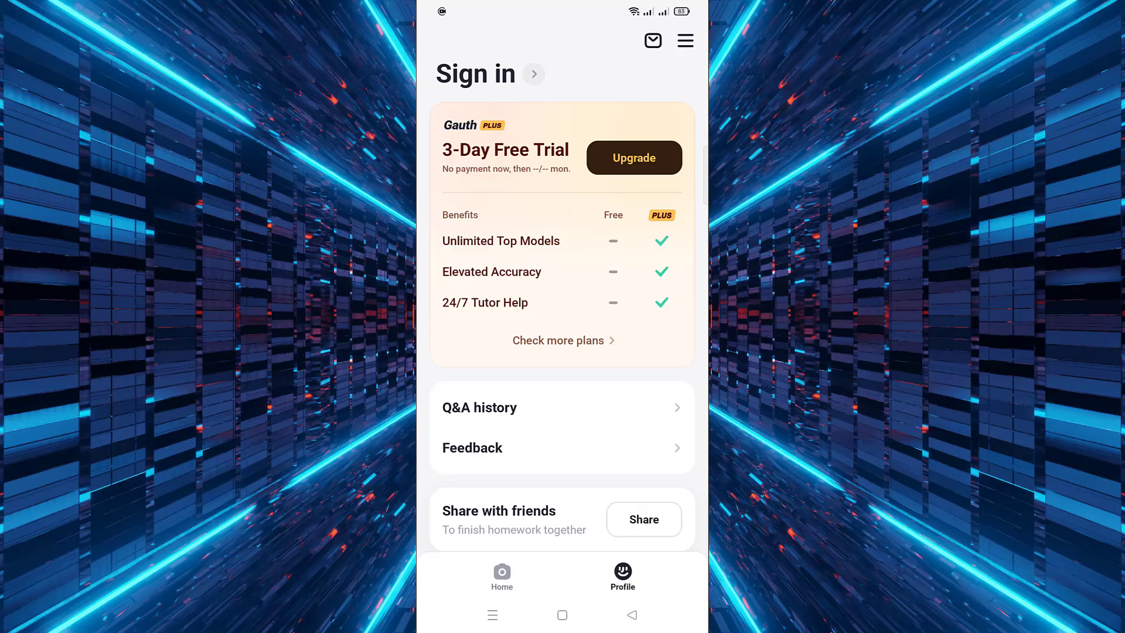